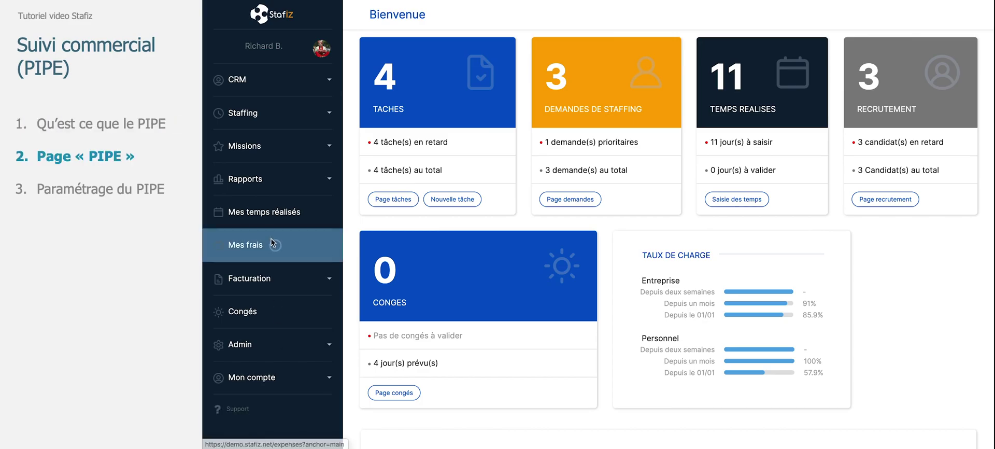
# Open the CRM Pipe page and view the Tous and Entreprise filter options for the proposals board
pyautogui.click(288, 84)
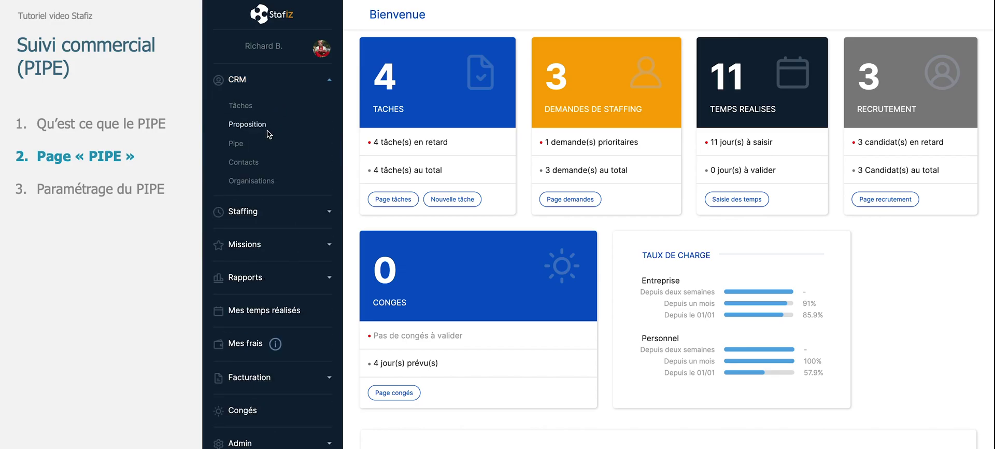
pyautogui.click(239, 147)
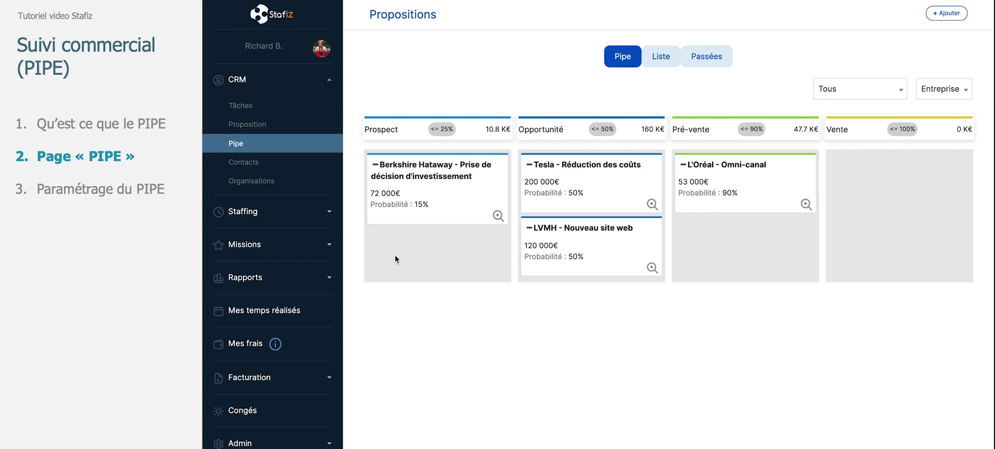
pyautogui.click(853, 87)
pyautogui.click(940, 89)
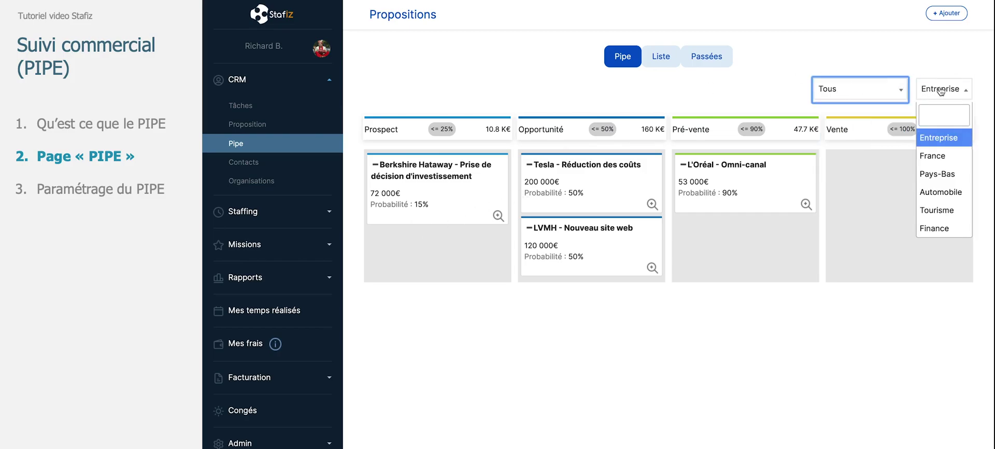
pyautogui.press('Escape')
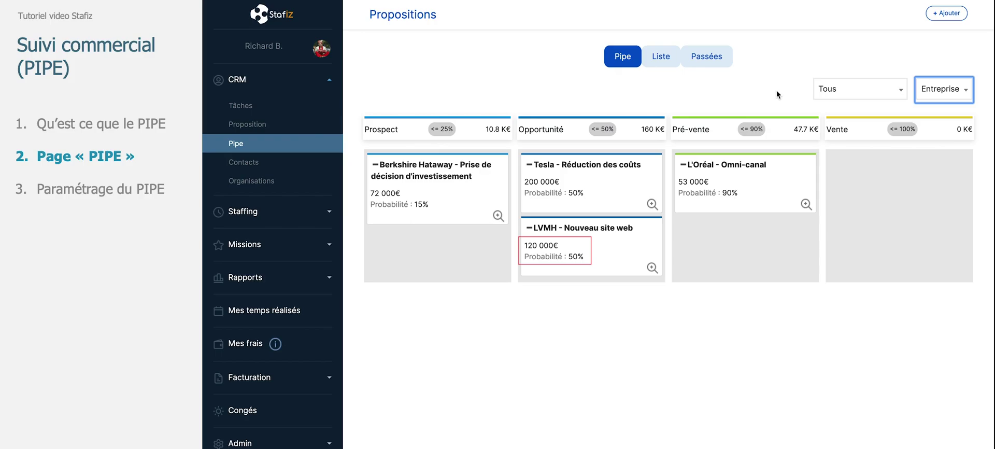
# Review the "LVMH - Nouveau site web" proposal's report, and move its card from Opportunité to Pré-vente on the pipe
pyautogui.click(585, 230)
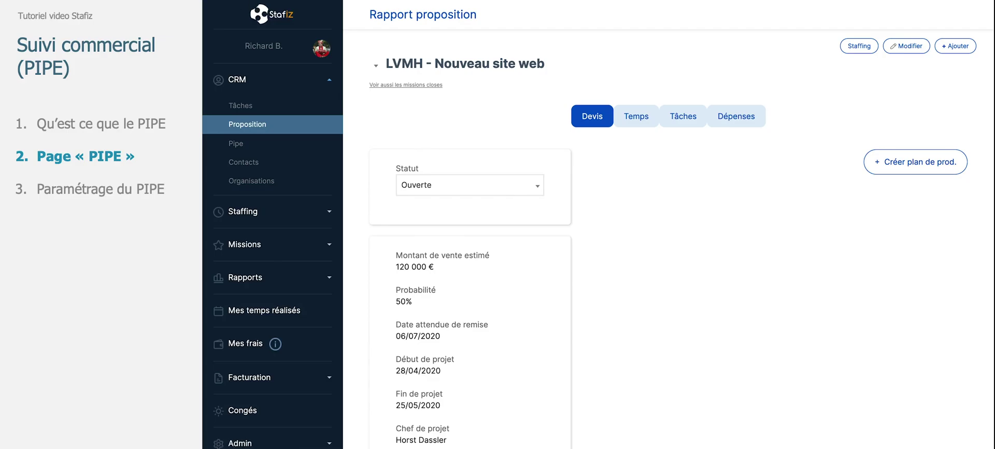
pyautogui.click(236, 143)
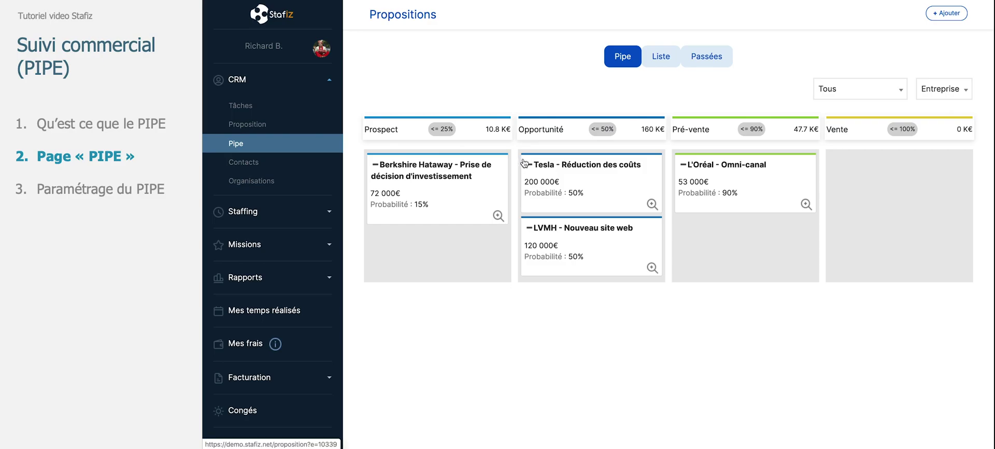
pyautogui.click(590, 241)
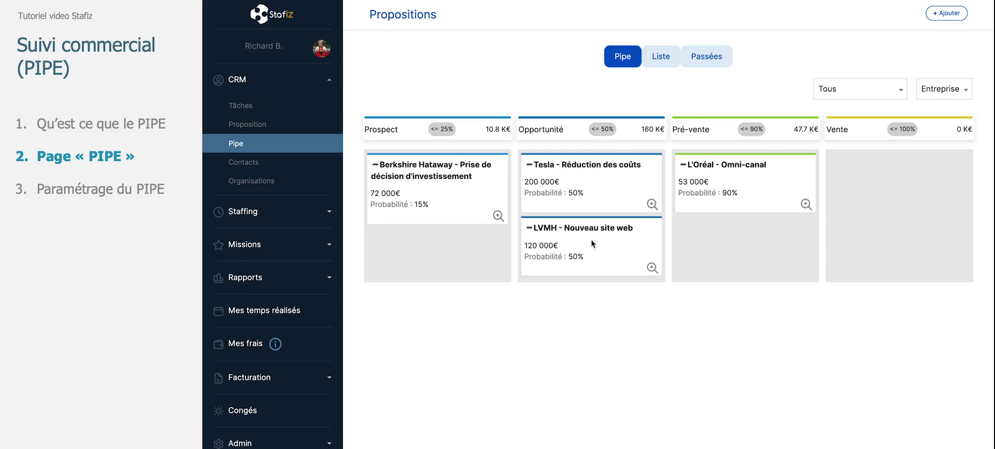
pyautogui.moveTo(591, 241); pyautogui.dragTo(751, 237)
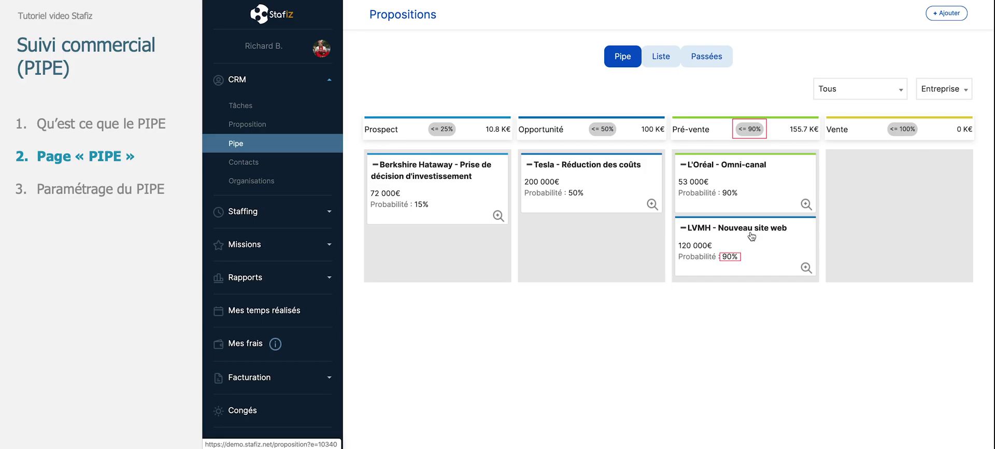
# Display the open proposals as a list (Liste) and view its Tous and Entreprise filter options
pyautogui.click(652, 59)
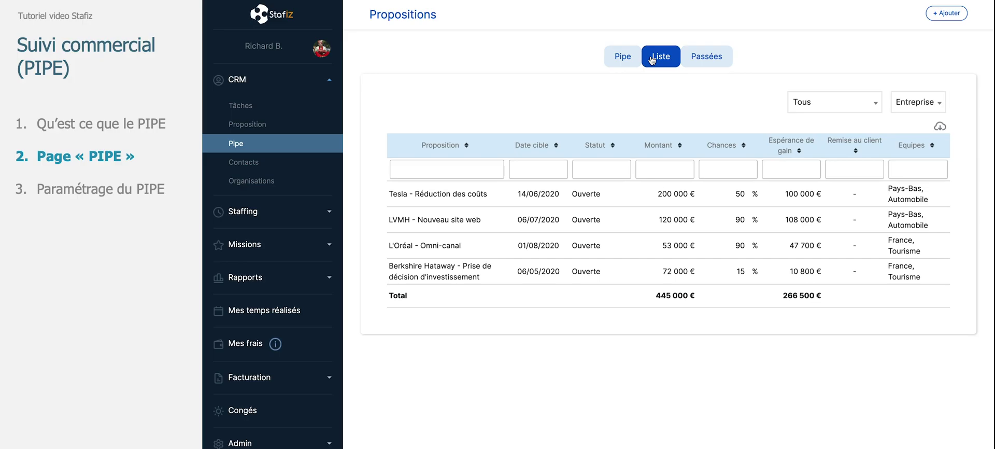
pyautogui.click(850, 98)
pyautogui.click(922, 106)
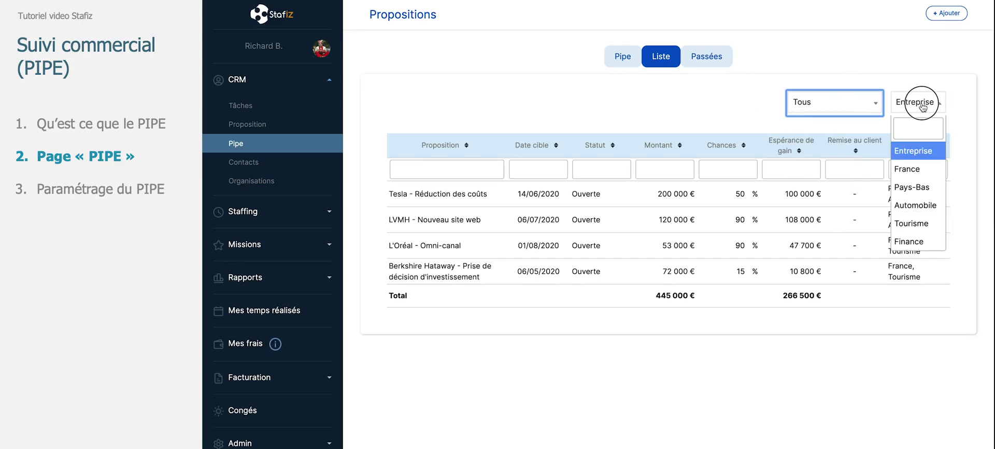
pyautogui.click(760, 96)
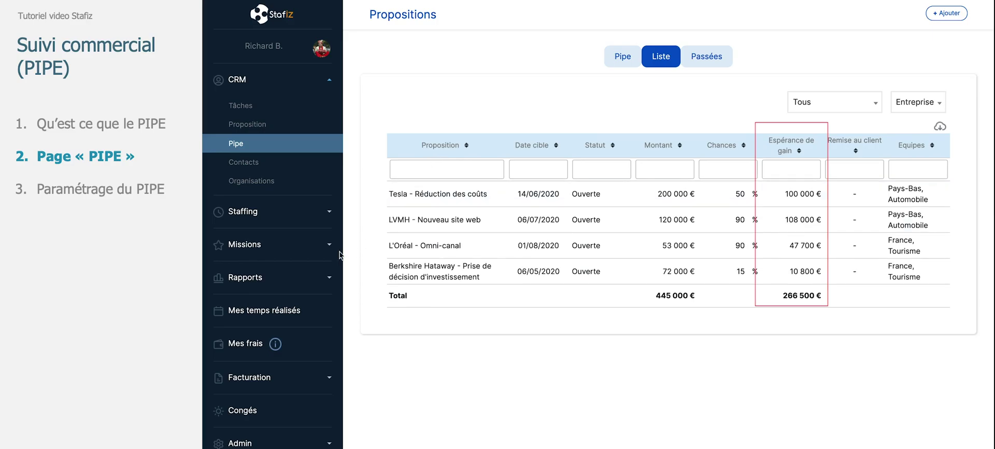
# Open the Commandes report and examine its "Vendu + propositions" filter
pyautogui.click(319, 276)
pyautogui.scroll(-1, 319, 276)
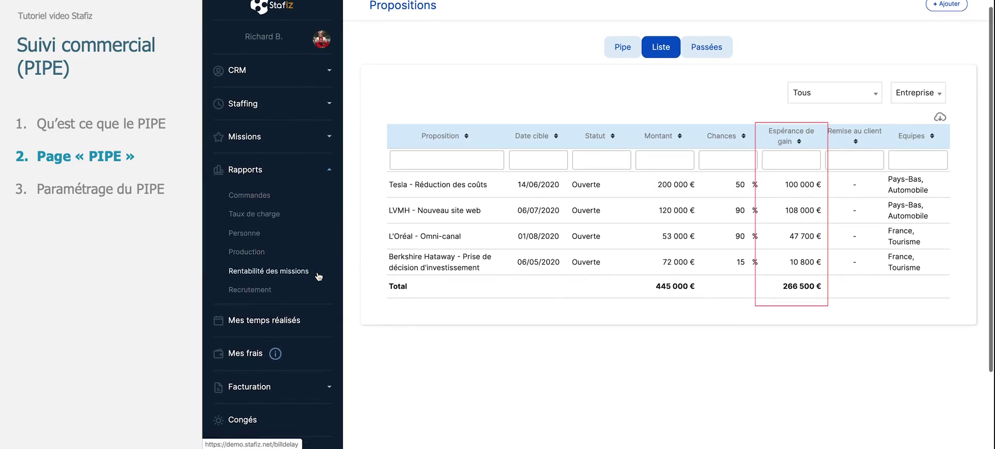
pyautogui.click(282, 199)
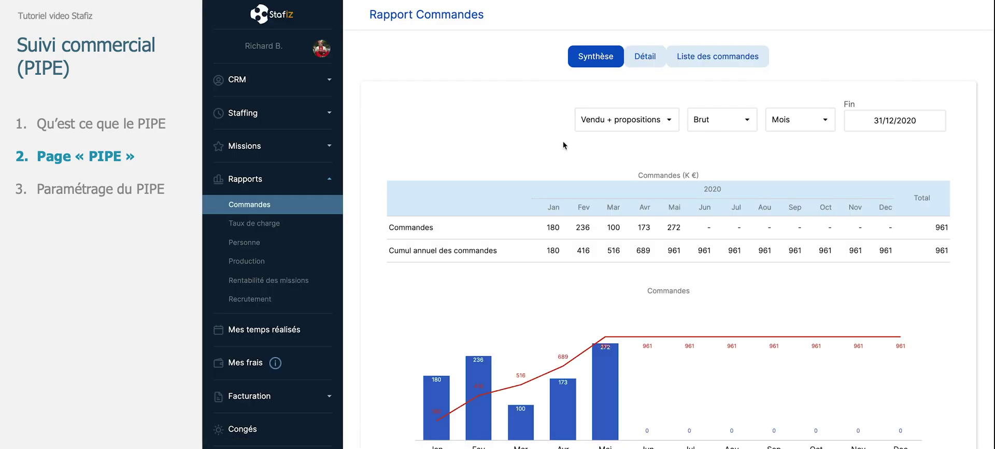
pyautogui.click(596, 120)
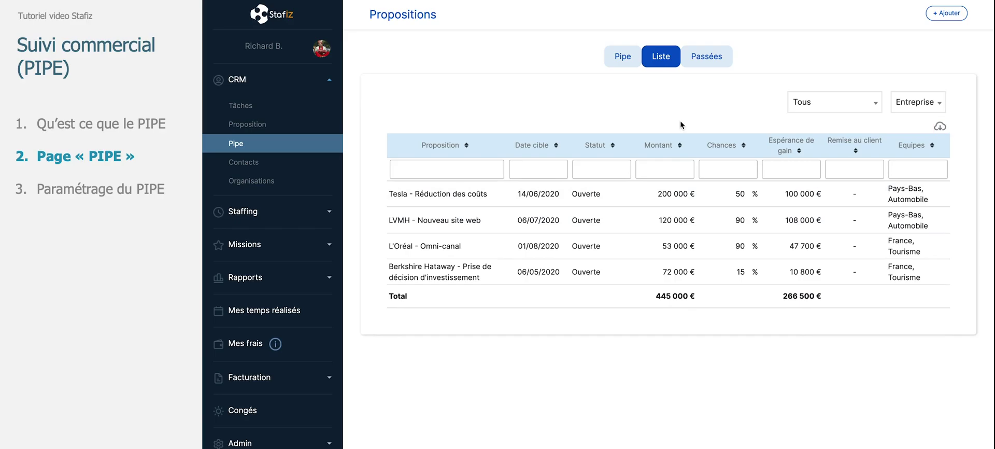
# Display the past proposals (Passées) and view their Tous and Entreprise filter options
pyautogui.click(695, 58)
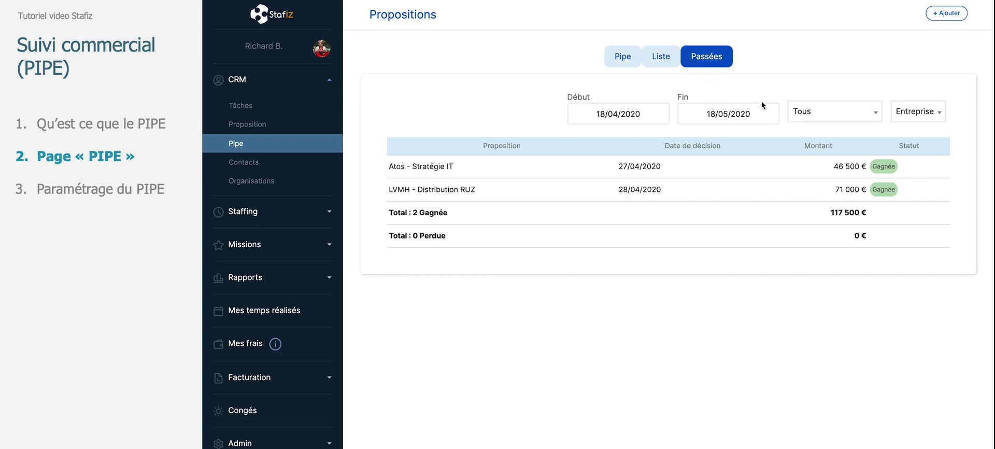
pyautogui.click(825, 122)
pyautogui.click(906, 112)
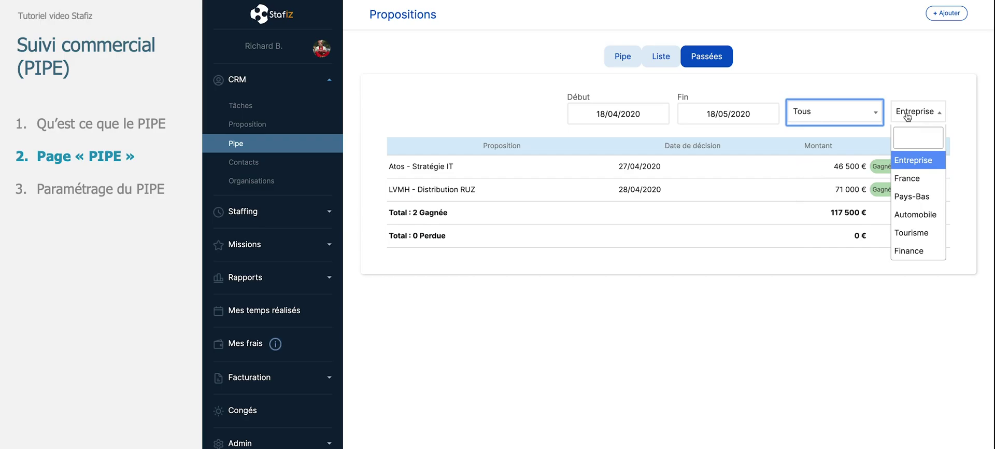
pyautogui.press('Escape')
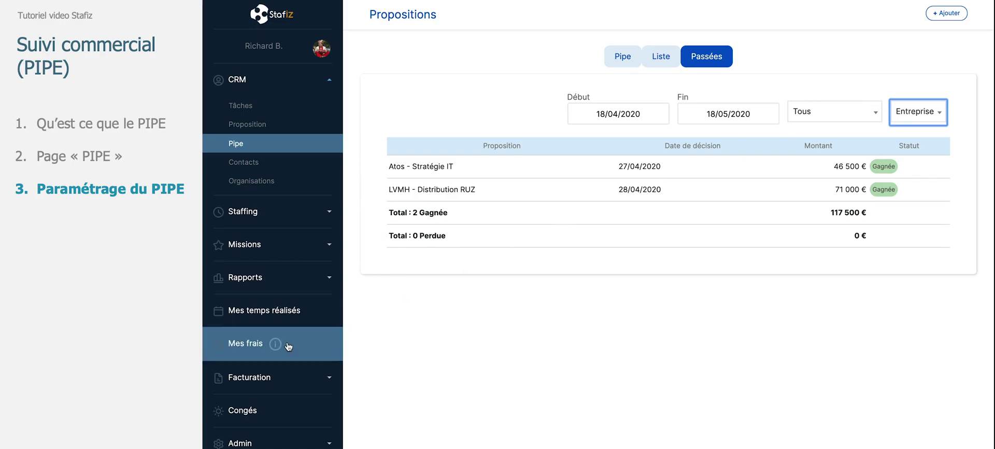
# Open the company settings (Paramètres entreprise) from the administrator page and show the pipe column types under the custom fields
pyautogui.scroll(-2, 289, 347)
pyautogui.click(294, 388)
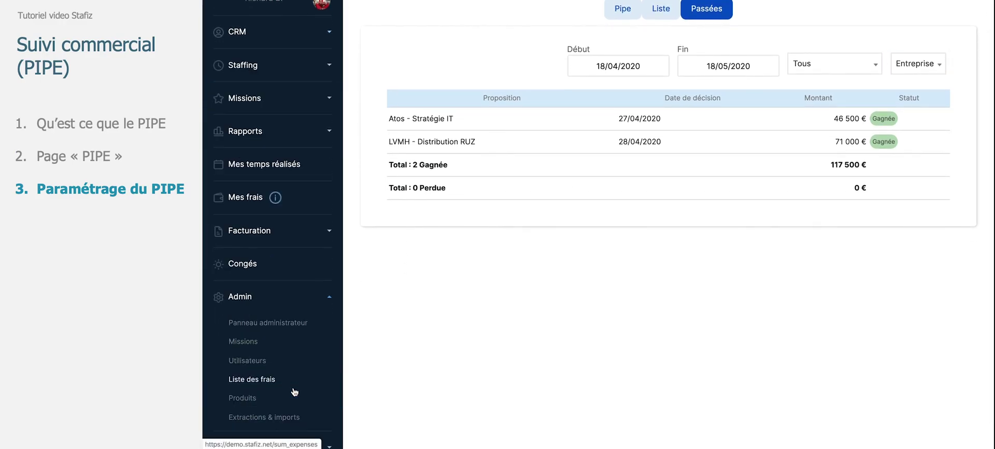
pyautogui.click(291, 325)
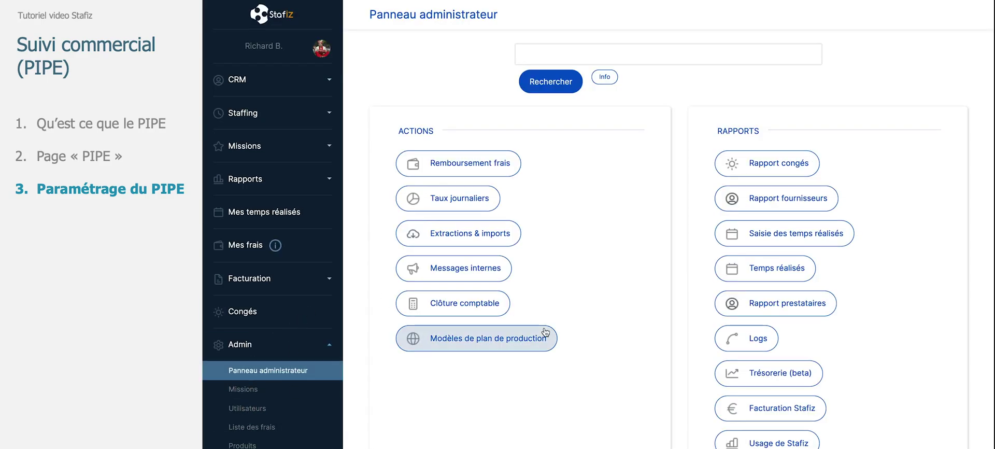
pyautogui.scroll(-3, 545, 331)
pyautogui.scroll(-1, 518, 363)
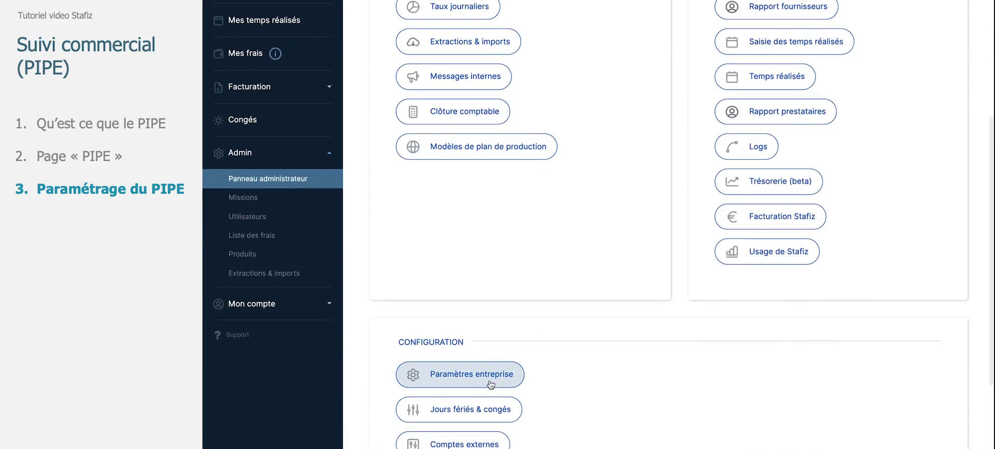
pyautogui.click(491, 384)
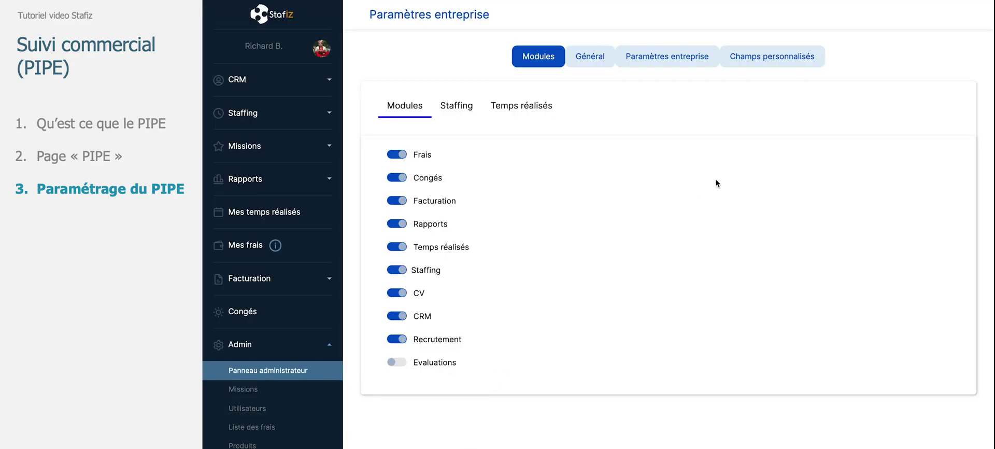
pyautogui.click(763, 61)
pyautogui.scroll(-5, 692, 198)
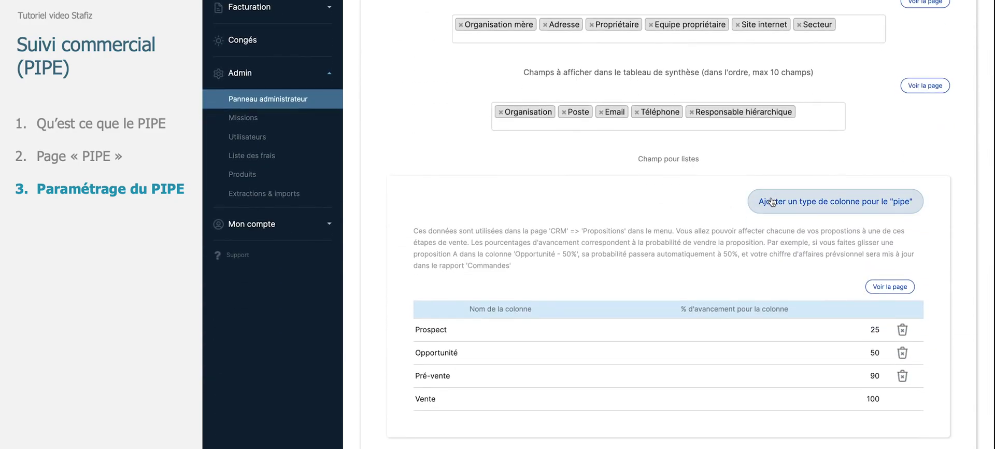
# Add a pipe column type named "Pistes" with 10% progress and check it in the column table
pyautogui.click(772, 202)
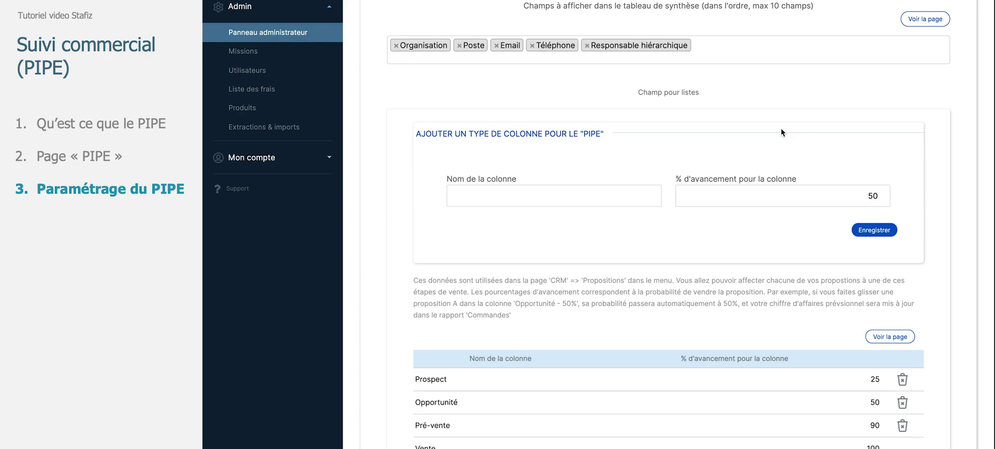
pyautogui.click(557, 197)
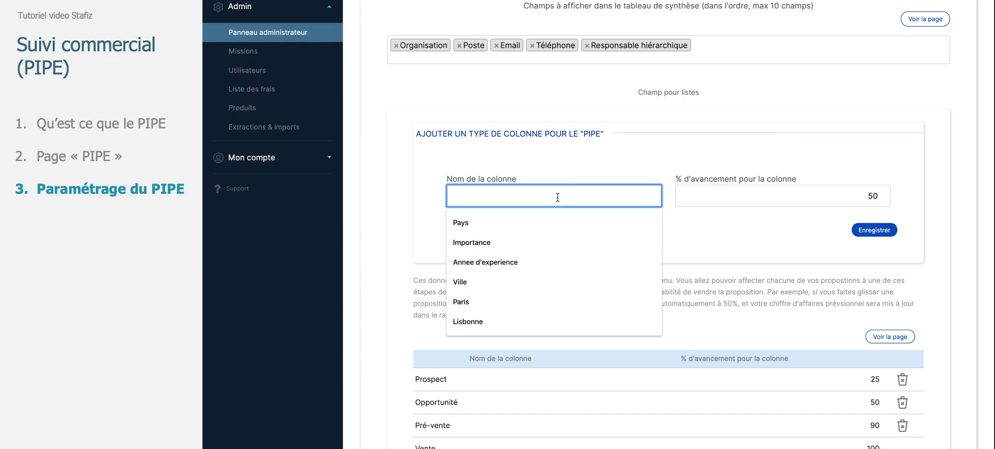
pyautogui.write('Pistes')
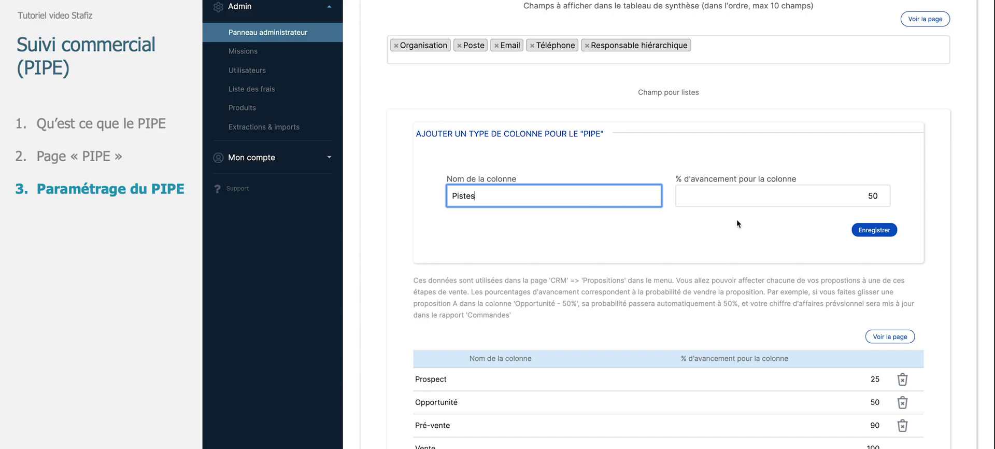
pyautogui.click(840, 200)
pyautogui.press('Delete')
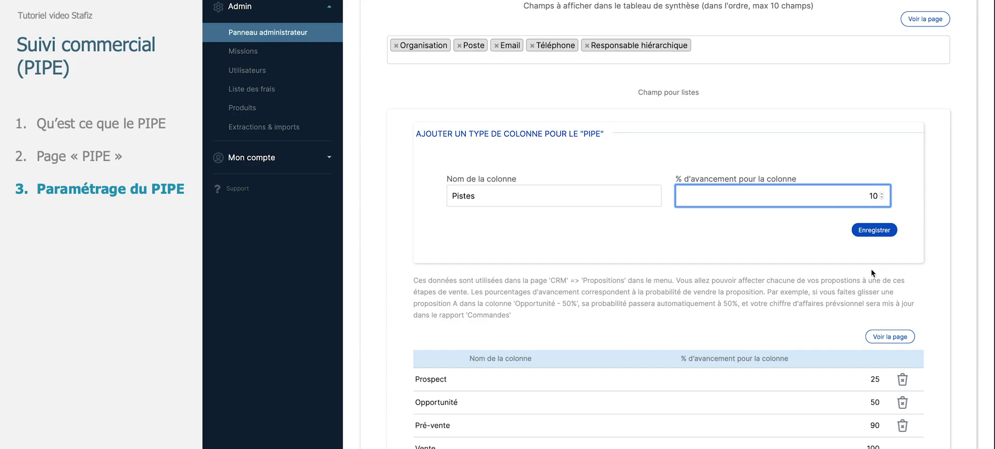
pyautogui.click(872, 236)
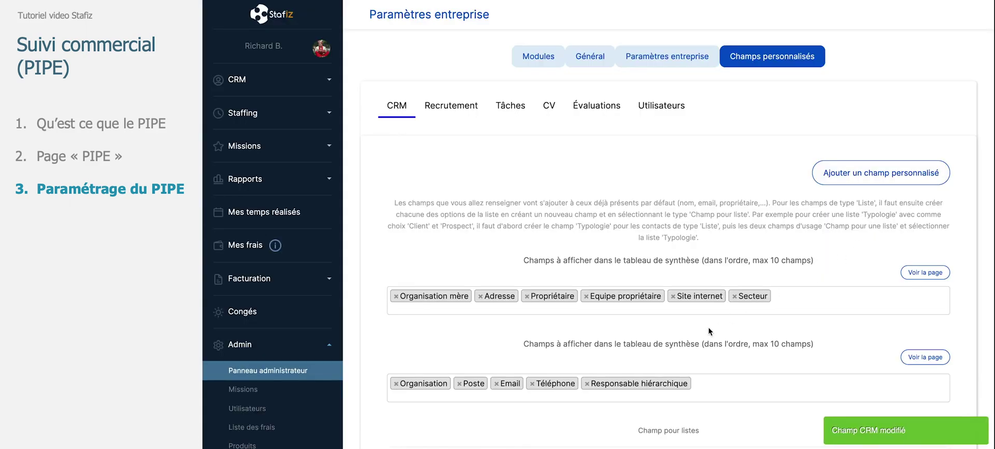
pyautogui.scroll(-6, 708, 326)
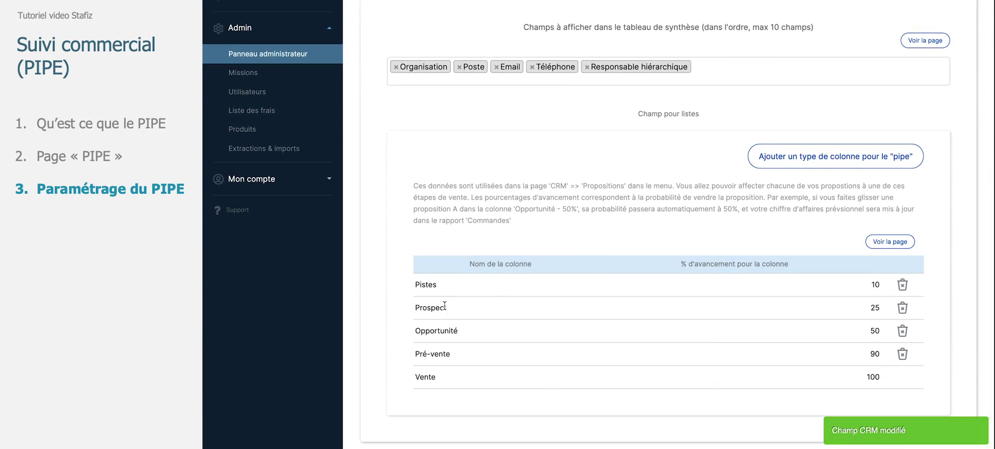
# Return from the company settings to the CRM Pipe page
pyautogui.scroll(7, 544, 183)
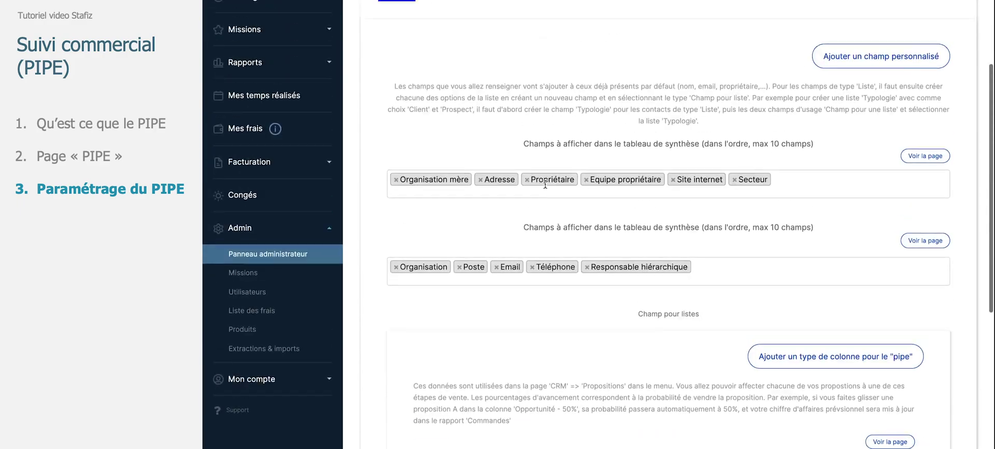
pyautogui.click(269, 79)
pyautogui.click(267, 144)
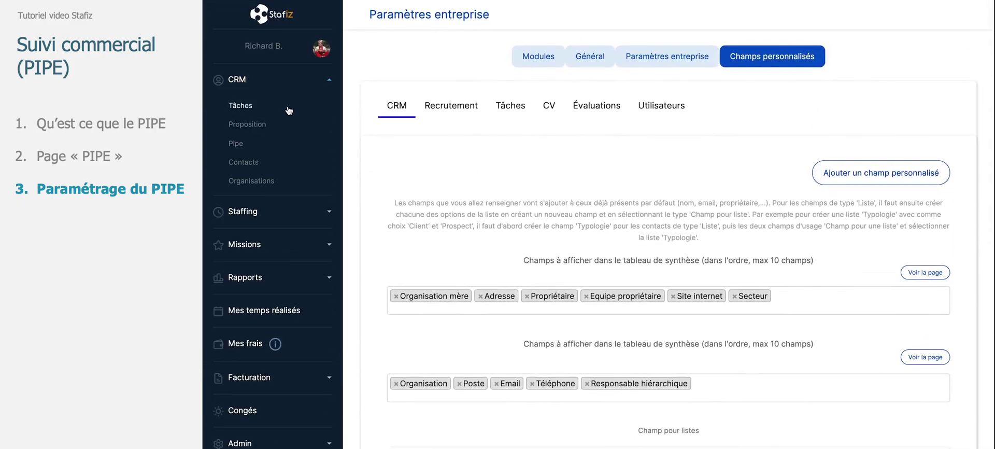